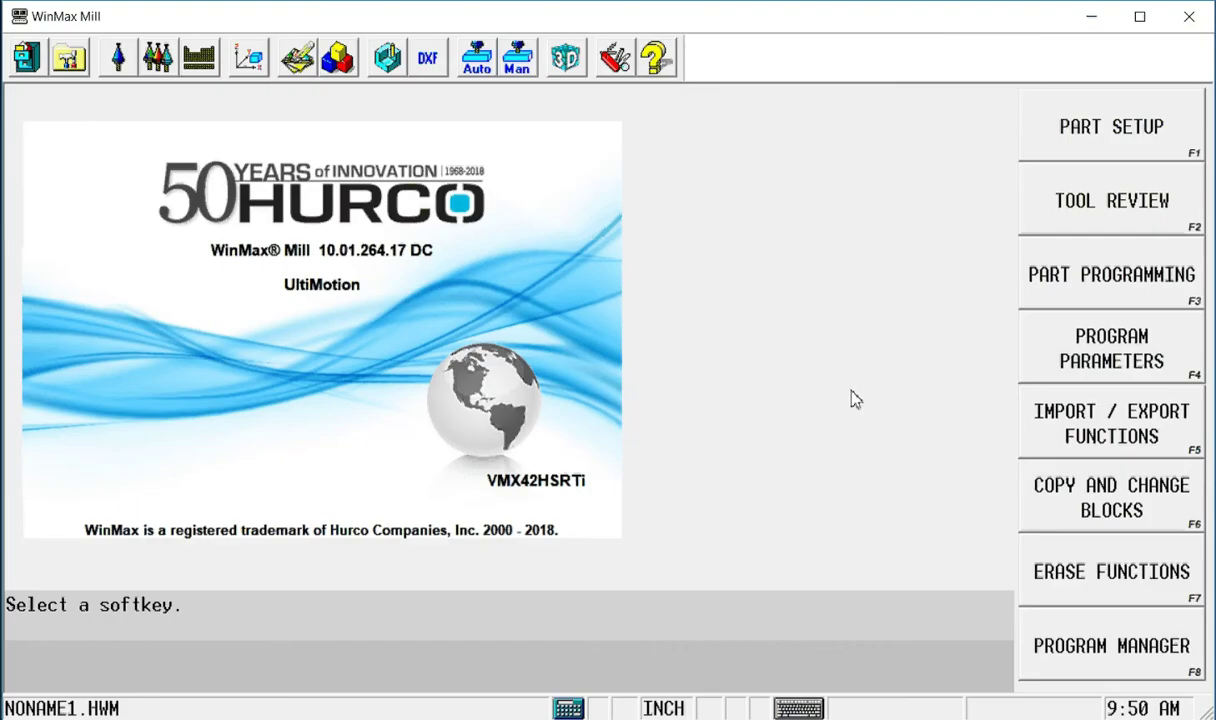
Create a circle milling block centred at 0,0 with radius 2.
left_click(1026, 278)
left_click(1117, 285)
left_click(1100, 205)
key("Return")
key("Return")
type("2")
key("Return")
type(".1")
Cut the circle from Z 0.1 to -0.5 as a pocket boundary and draw the simulation.
key("Return")
type("-0")
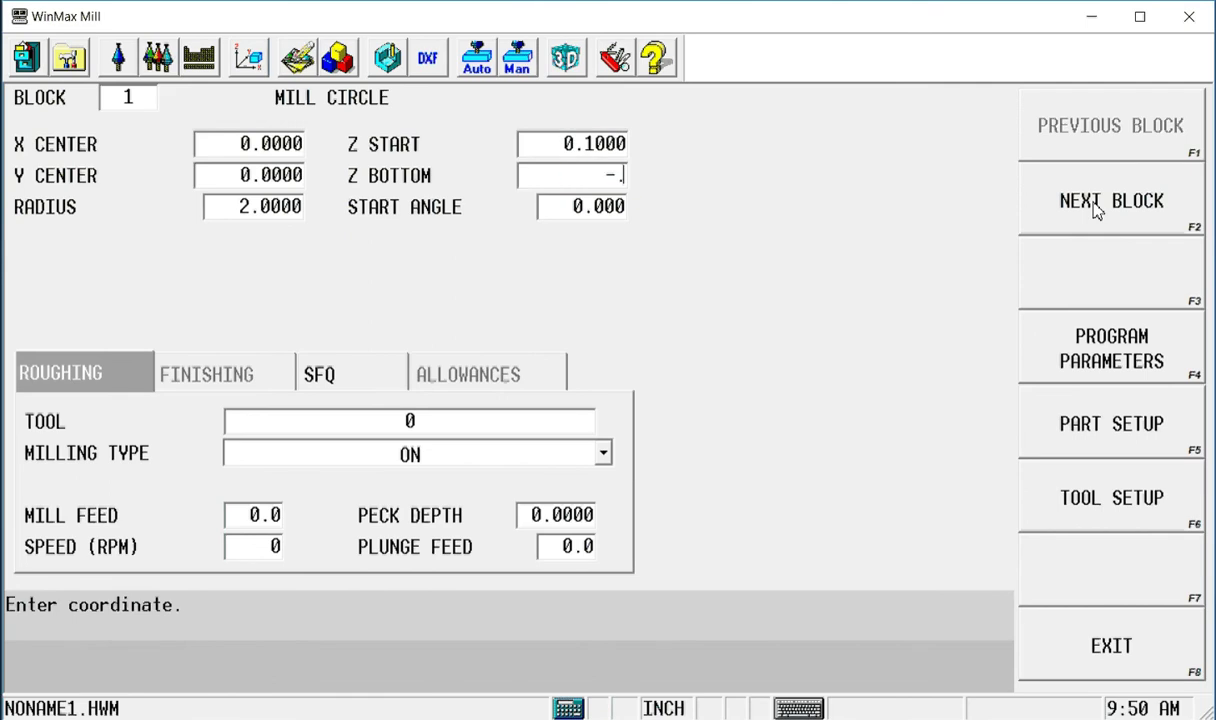
type(".5")
key("Return")
key("Return")
key("F3")
key("Return")
left_click(1128, 504)
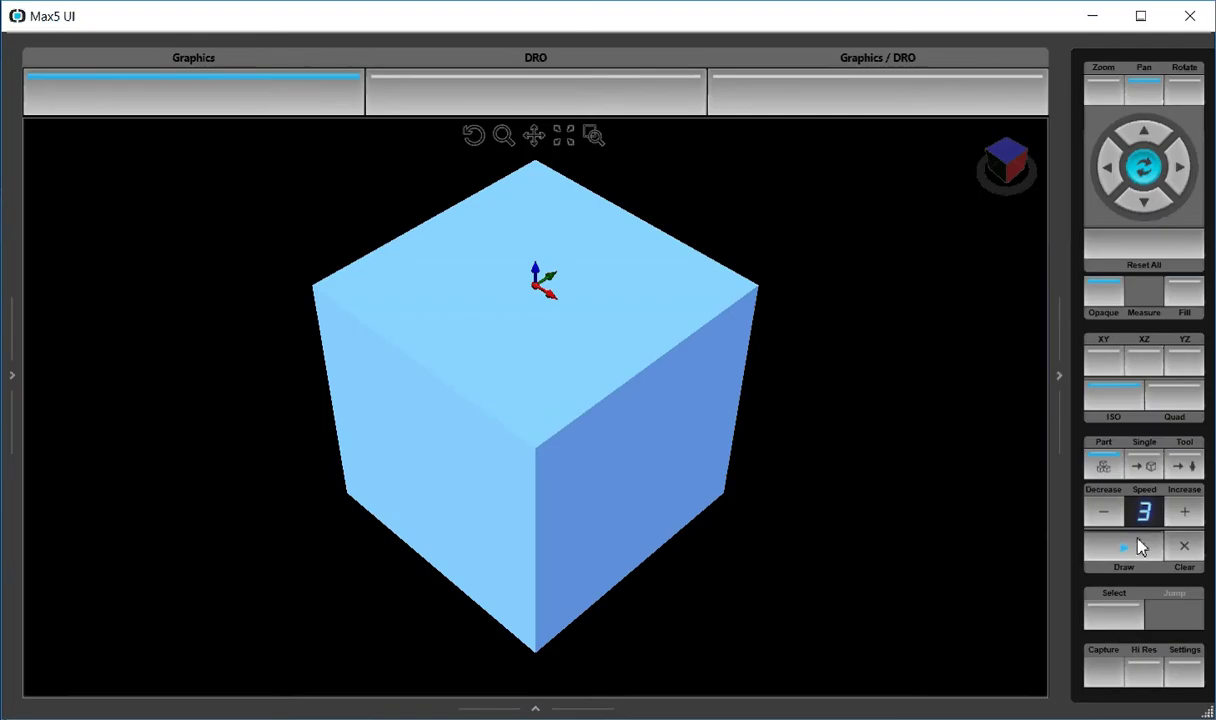
left_click(1140, 546)
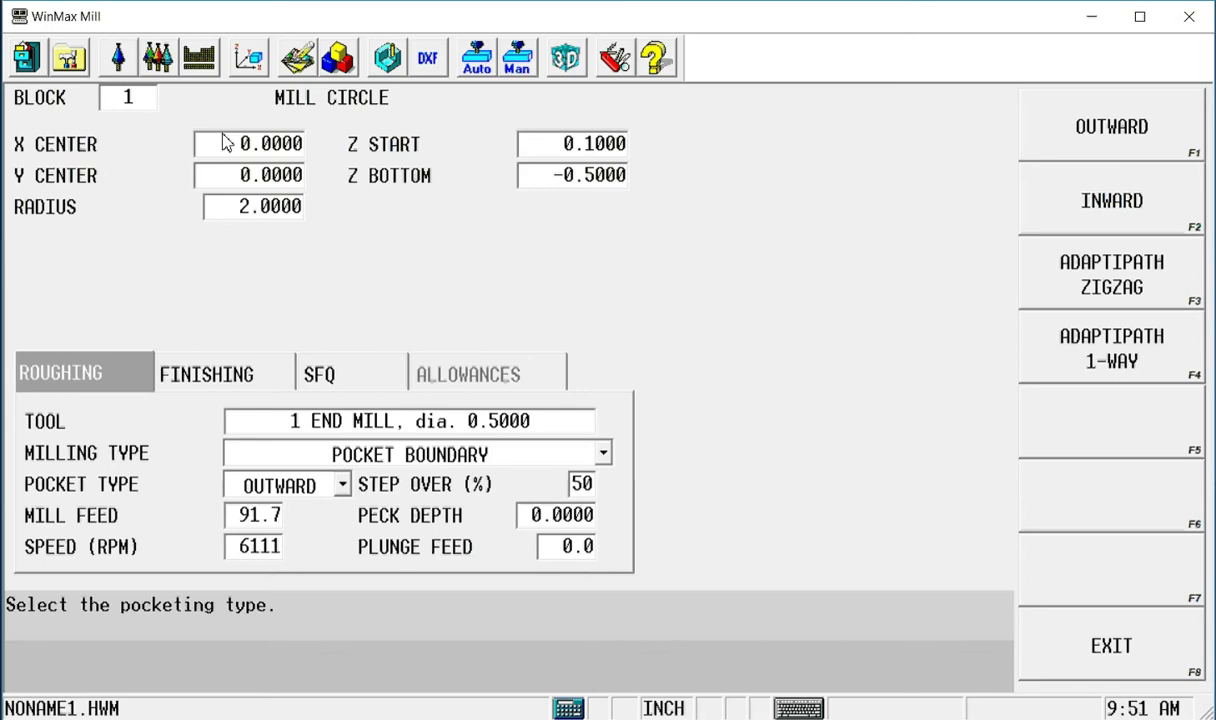
Add block 2 as a Transform Plane block, keeping the Angles orient method.
left_click(130, 98)
left_click(1118, 203)
left_click(1096, 580)
left_click(1124, 434)
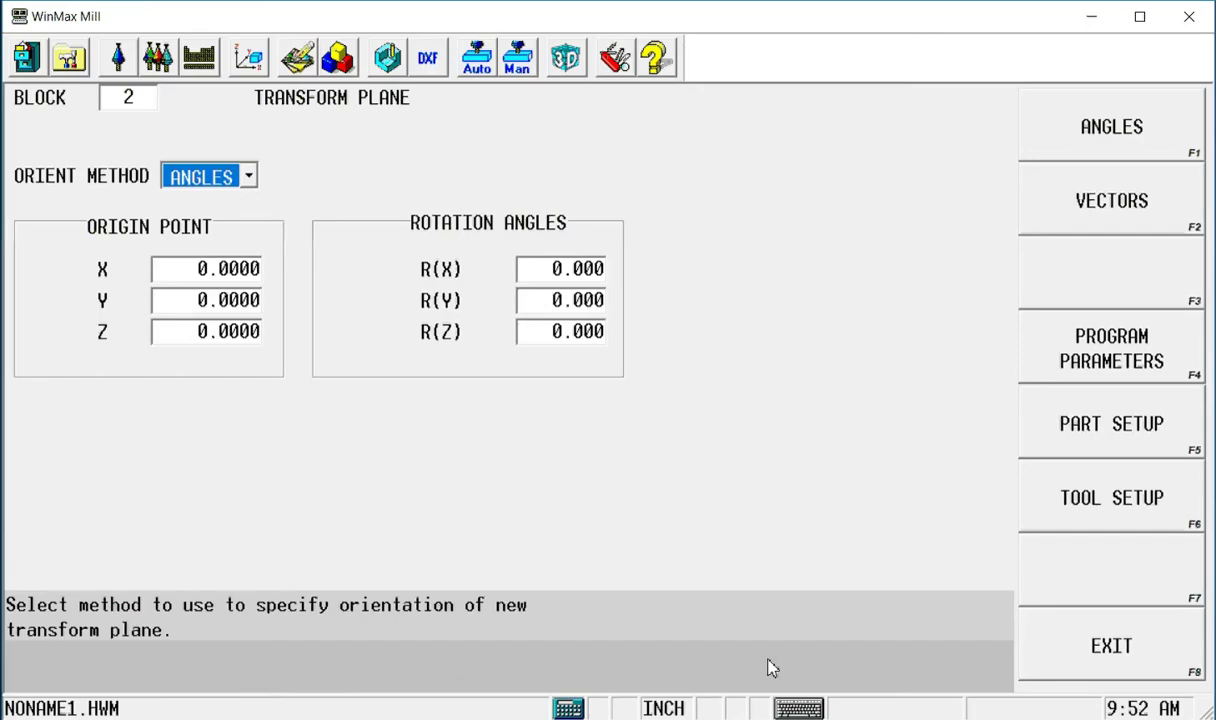
Set the transform plane origin to X -3, Y -3, Z -6 with R(X) 90.
left_click(186, 270)
type("-3")
key("Return")
type("-3")
key("Return")
type("-6")
key("Return")
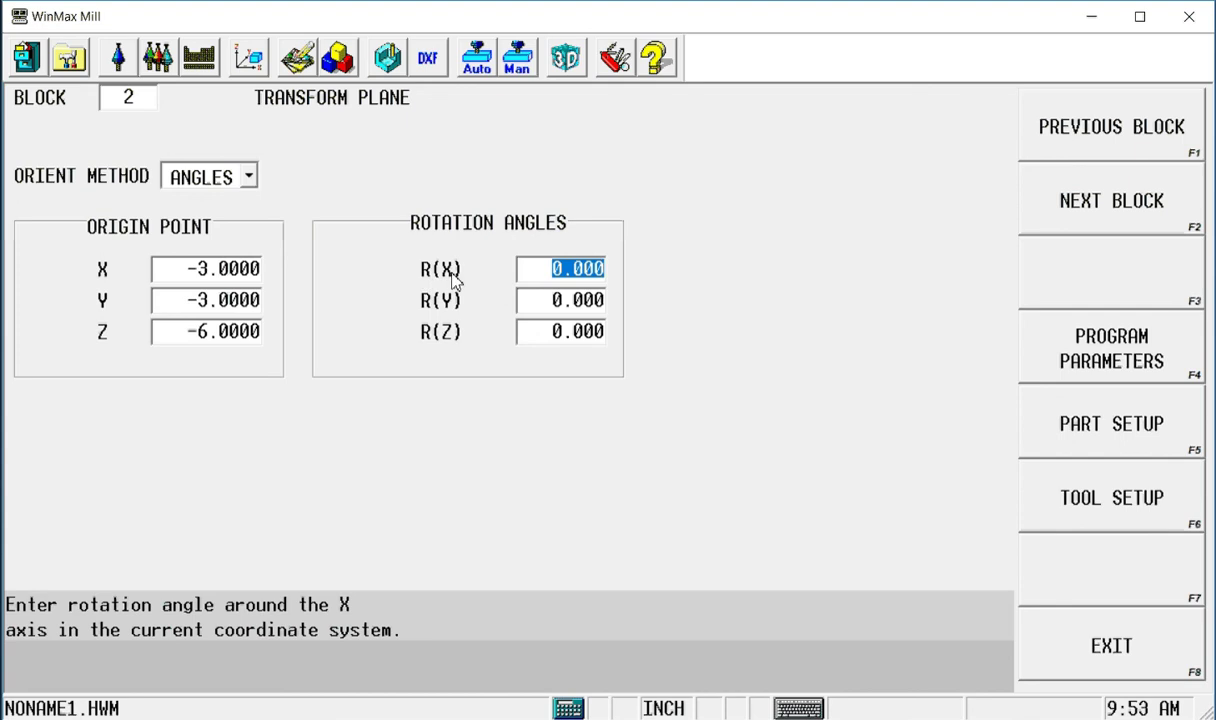
type("90")
key("Return")
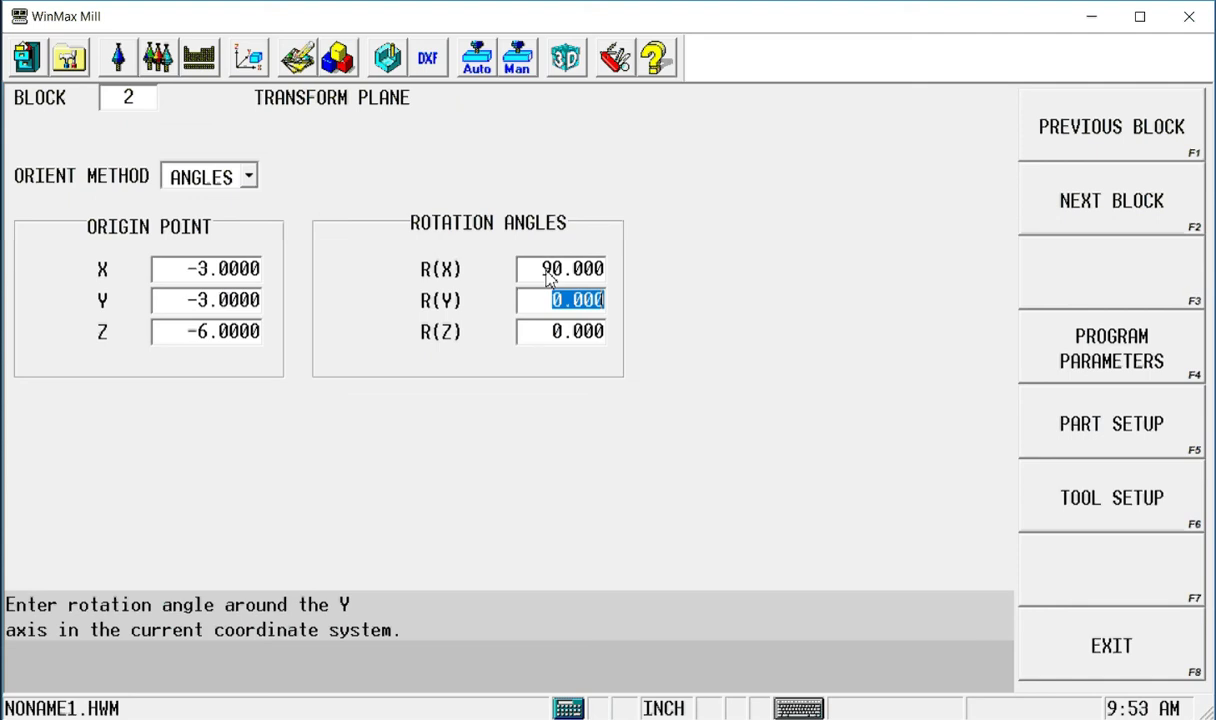
Start a new milling block and show the additional milling block types.
left_click(1092, 206)
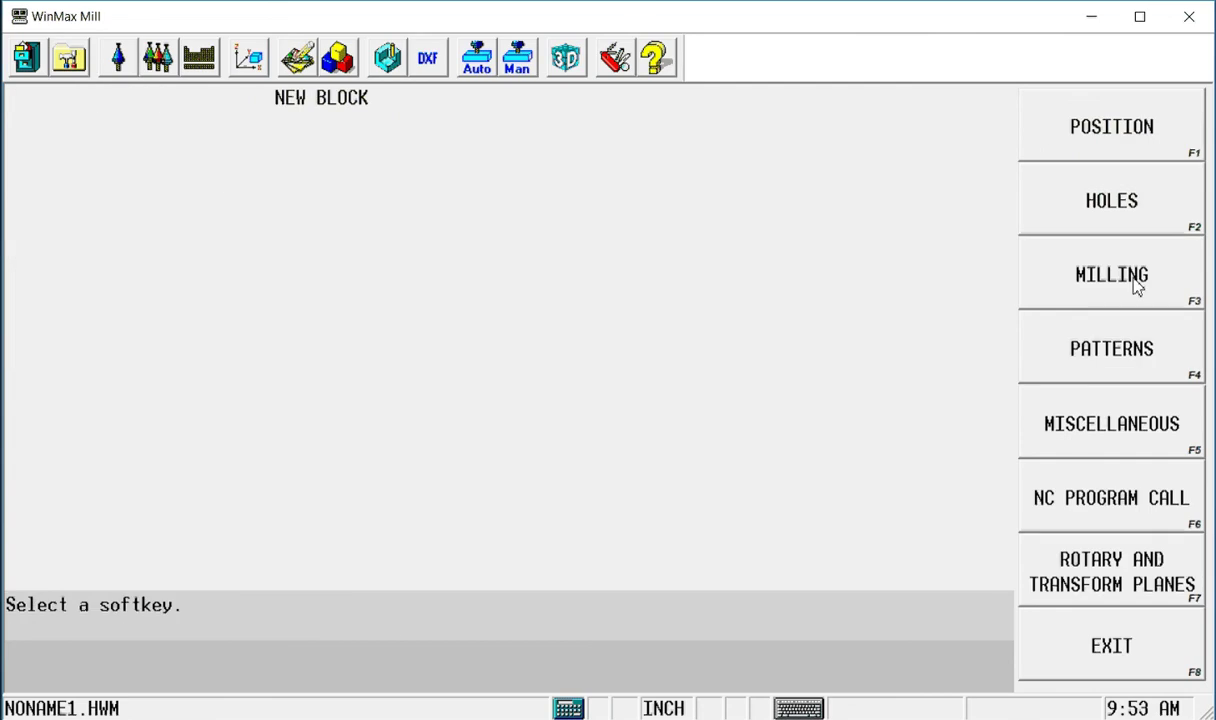
left_click(1137, 287)
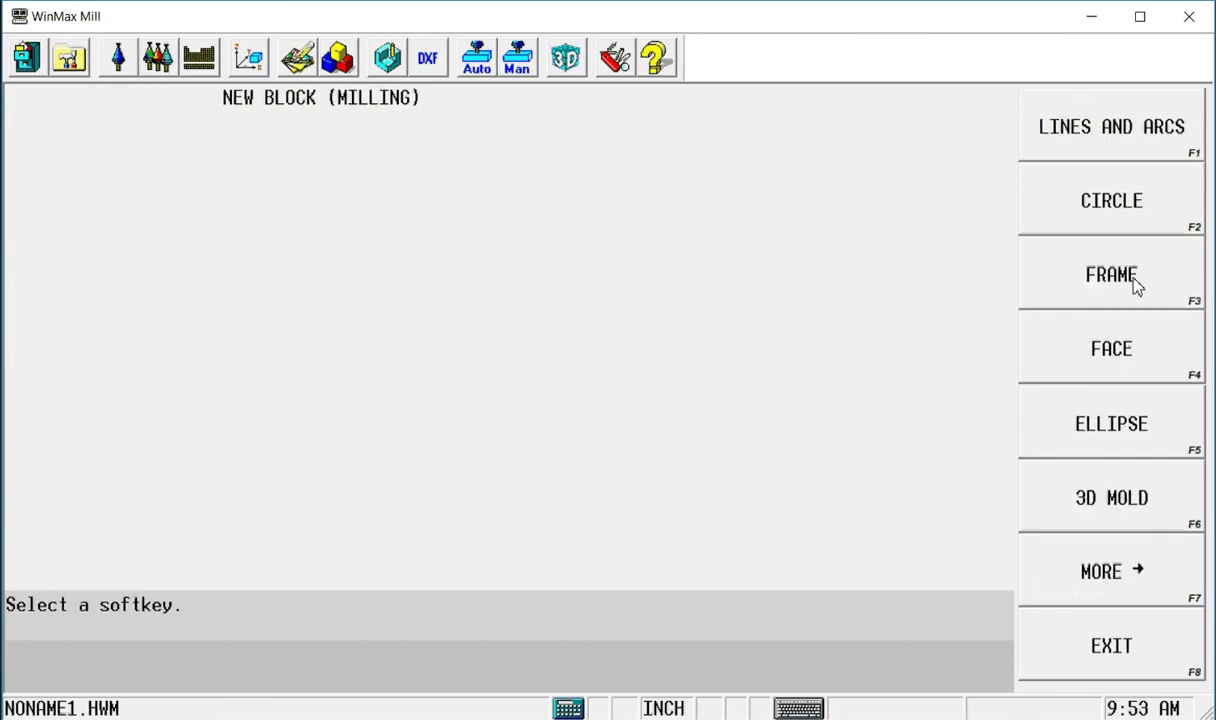
left_click(1113, 575)
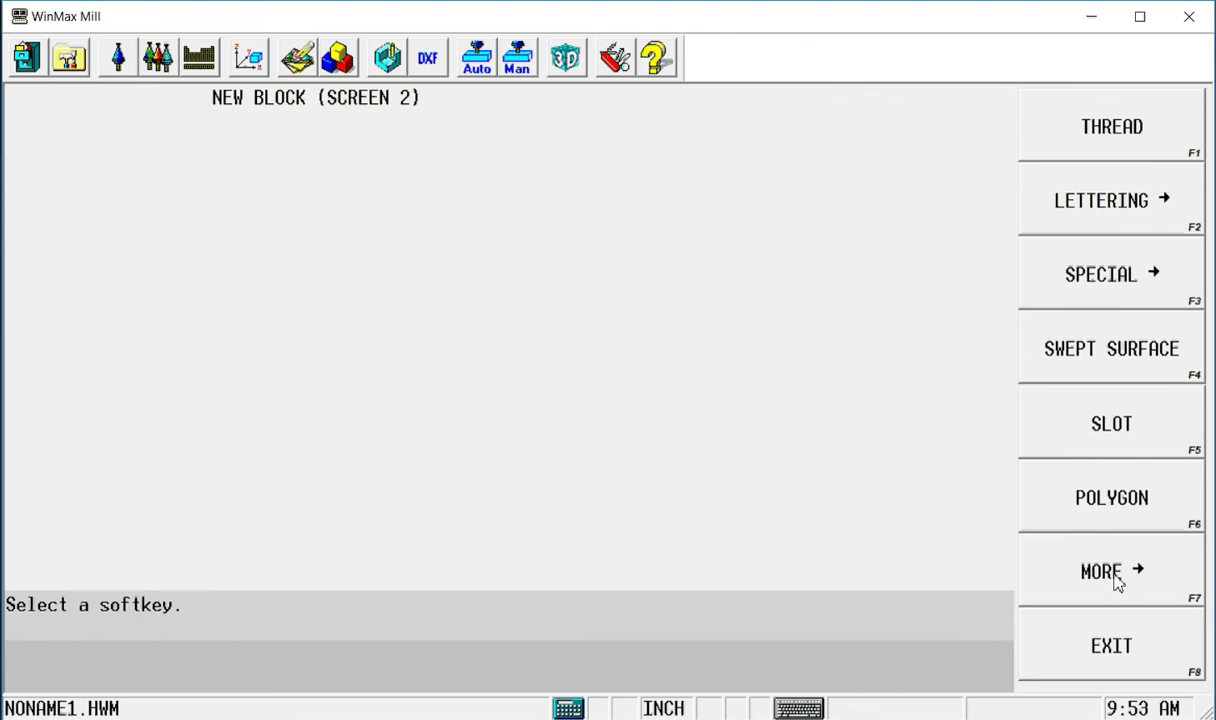
Add a 3-sided polygon block centred at 3, 3 with a 4-inch side length.
left_click(1107, 512)
type("3")
key("Return")
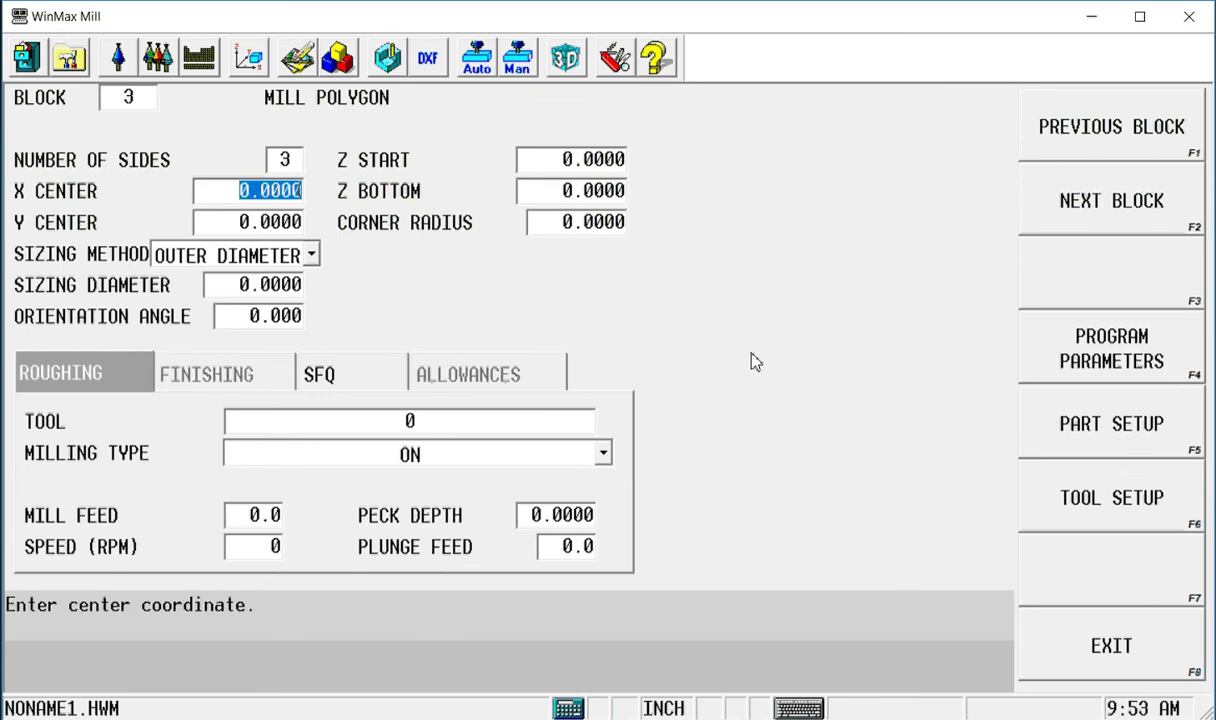
type("3")
key("Return")
type("3")
key("Return")
left_click(1104, 286)
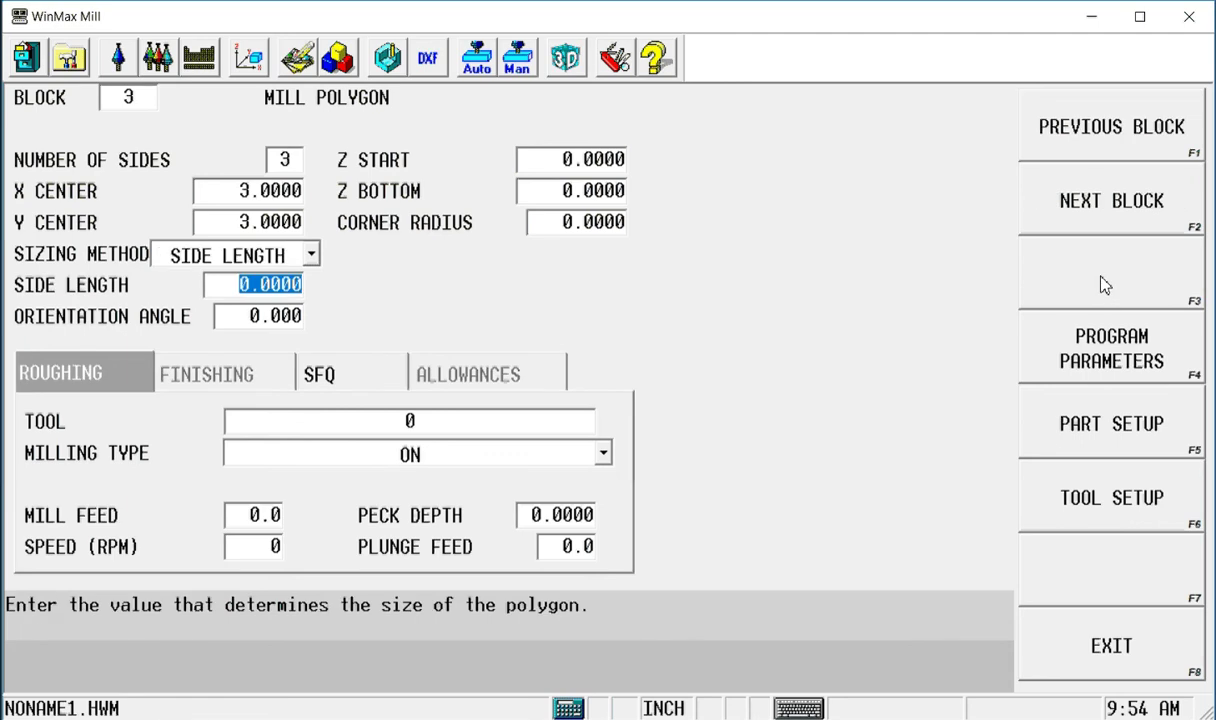
type("4")
key("Return")
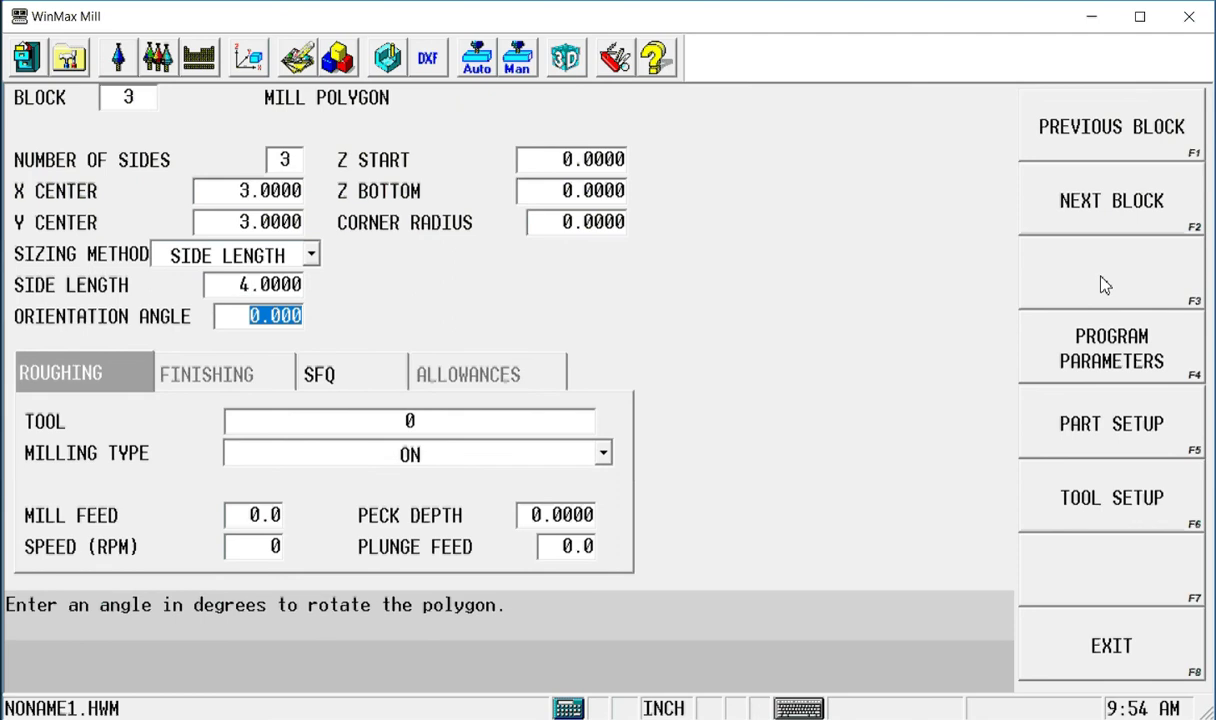
Cut the triangle from Z 0.1 to -0.375 with tool 5 as a pocket boundary.
key("Return")
key("BackSpace")
type(".1")
key("Return")
type("-.375")
key("Return")
key("Return")
key("Return")
type("5")
key("Return")
left_click(1114, 504)
Add a Transform Plane End block after the triangle pocket.
left_click(150, 97)
left_click(1060, 187)
left_click(1148, 581)
left_click(1152, 507)
Review blocks 2–4 in Program Review, then draw the program in 3-D graphics.
left_click(339, 60)
left_click(148, 199)
left_click(152, 228)
left_click(147, 259)
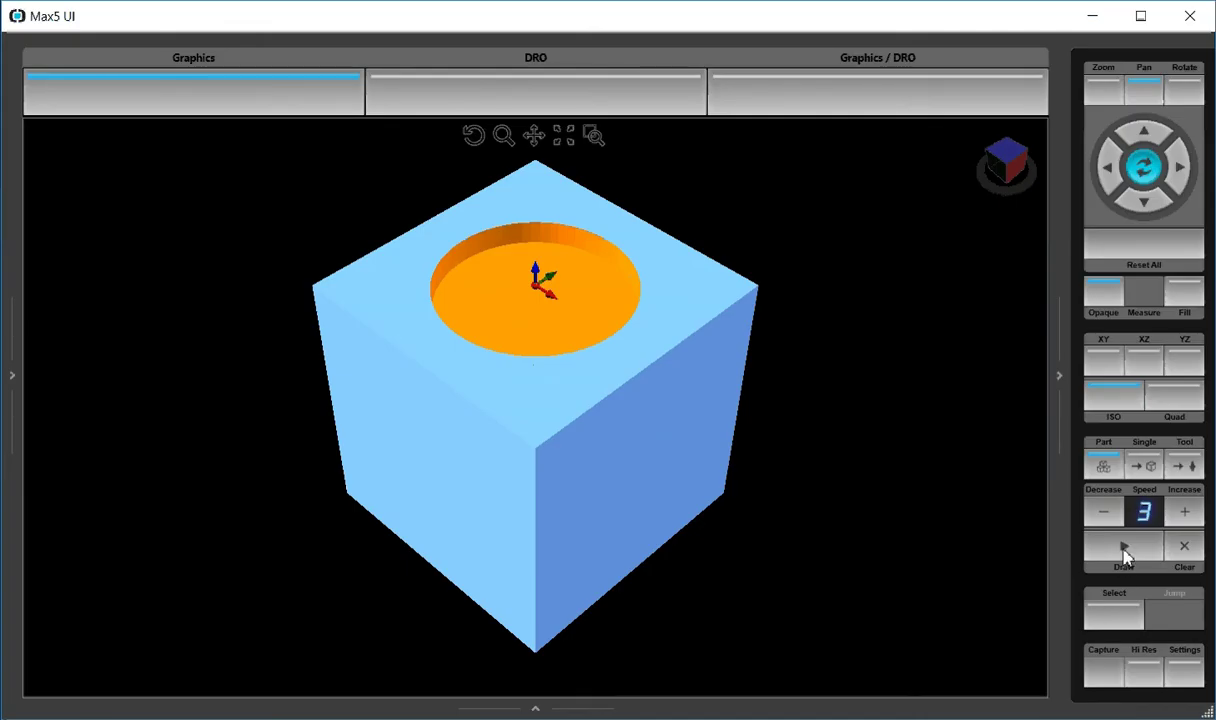
left_click(1124, 550)
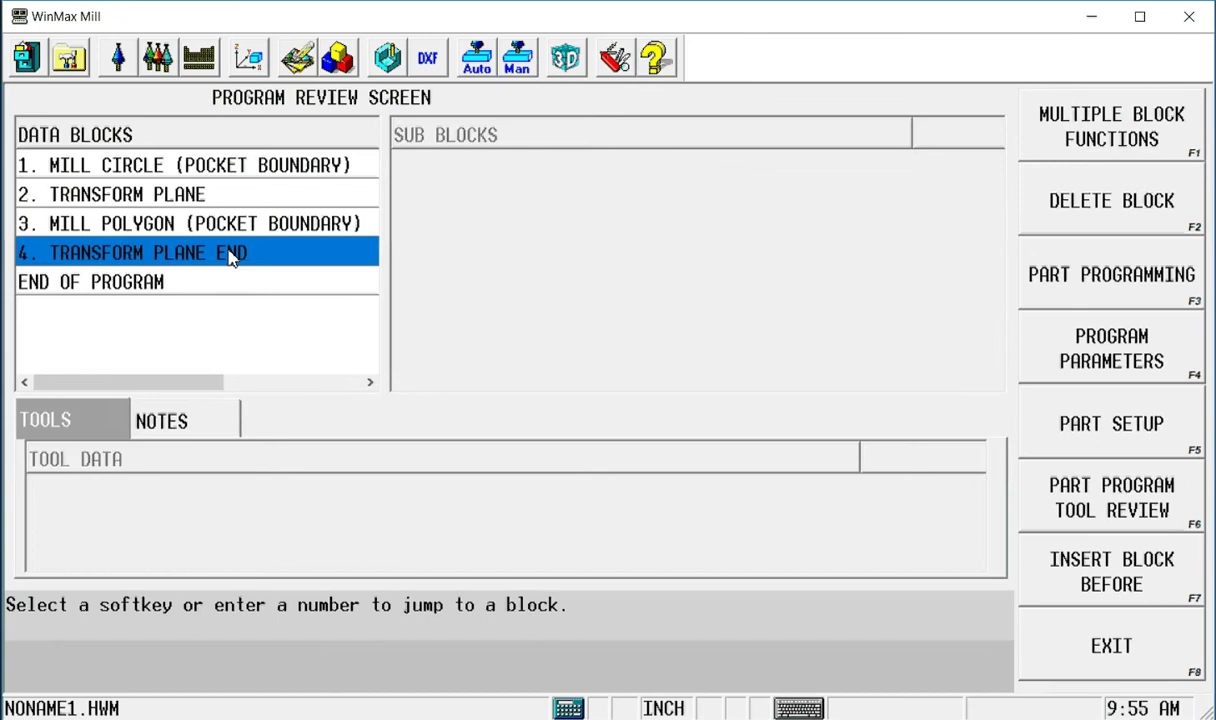
Open block 4 and add a new Transform Plane block after it.
double_click(231, 252)
left_click(1078, 197)
left_click(1062, 566)
left_click(1110, 430)
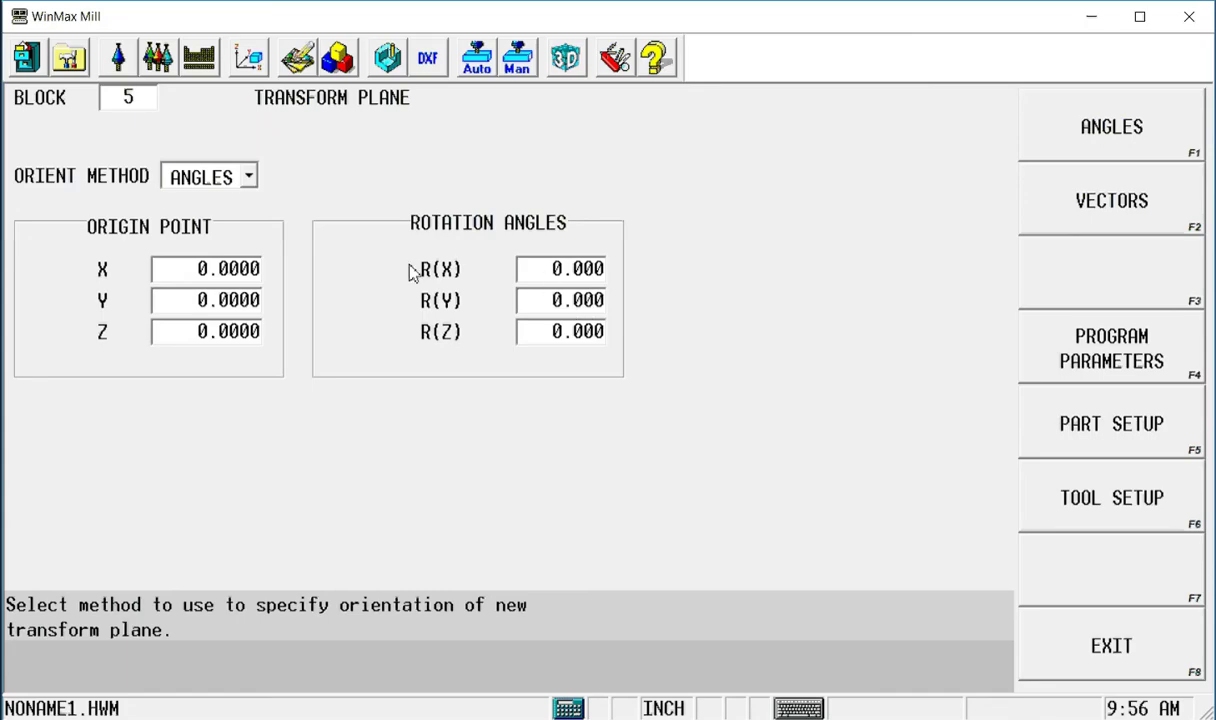
Enter transform plane origin X 3, Y 3, Z -6 and R(Y) 90.
left_click(207, 268)
type("3")
key("Return")
type("3")
key("Return")
type("-6")
key("Return")
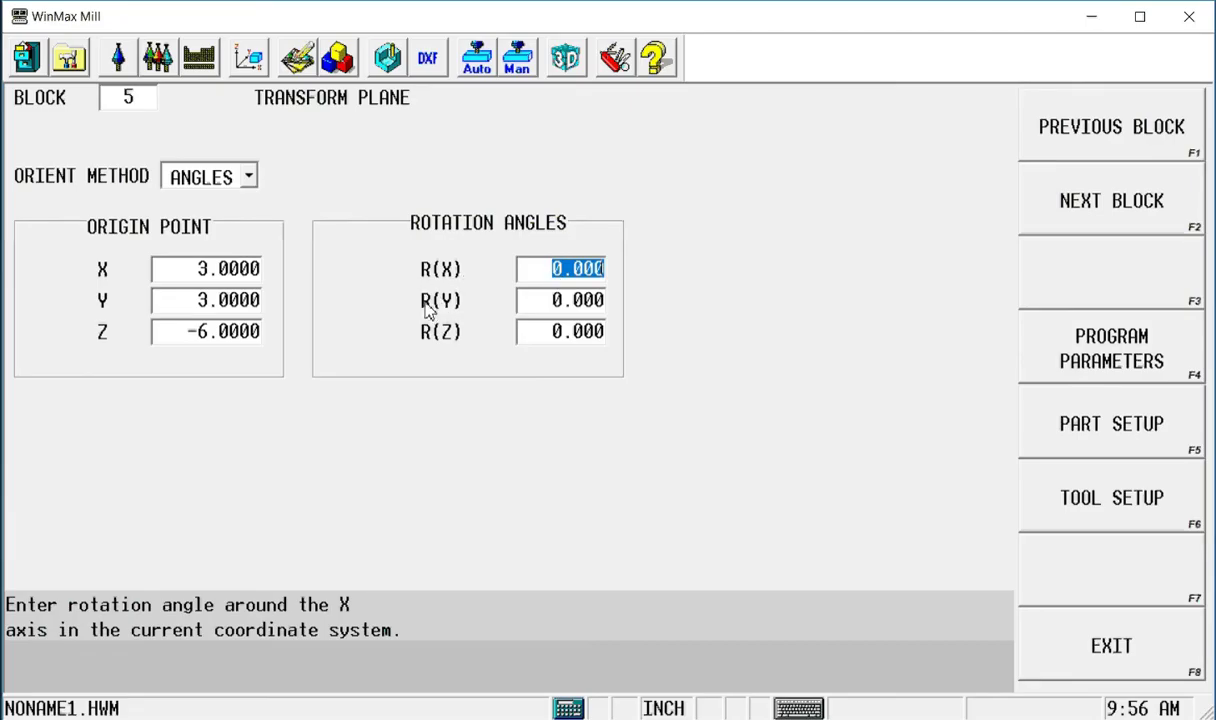
left_click(548, 310)
type("90")
key("Return")
Add a 4-sided polygon milling block centred at -3, -3.
left_click(1108, 202)
left_click(1120, 289)
left_click(1141, 576)
left_click(1130, 520)
type("4")
key("Return")
type("-3")
key("Return")
type("-3")
key("Return")
Give the square a 4-inch side, Z 0.1 to -0.5, tool 1, as a pocket boundary.
left_click(1030, 288)
type("4")
key("Return")
key("Return")
type(".1")
key("Return")
type("-0.")
type("5")
key("Return")
key("Return")
key("Return")
type("1")
key("Return")
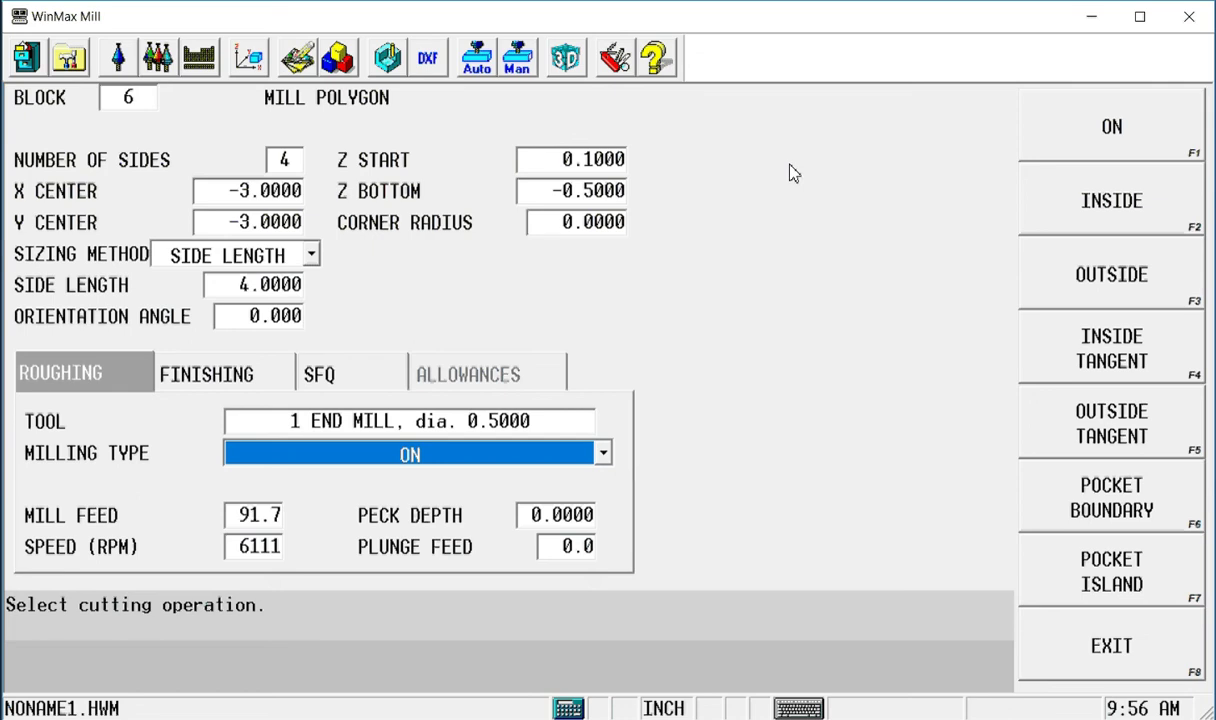
left_click(1110, 497)
Add a Transform Plane End block to close the right-side plane.
left_click(140, 97)
left_click(1125, 203)
left_click(1082, 548)
left_click(1143, 513)
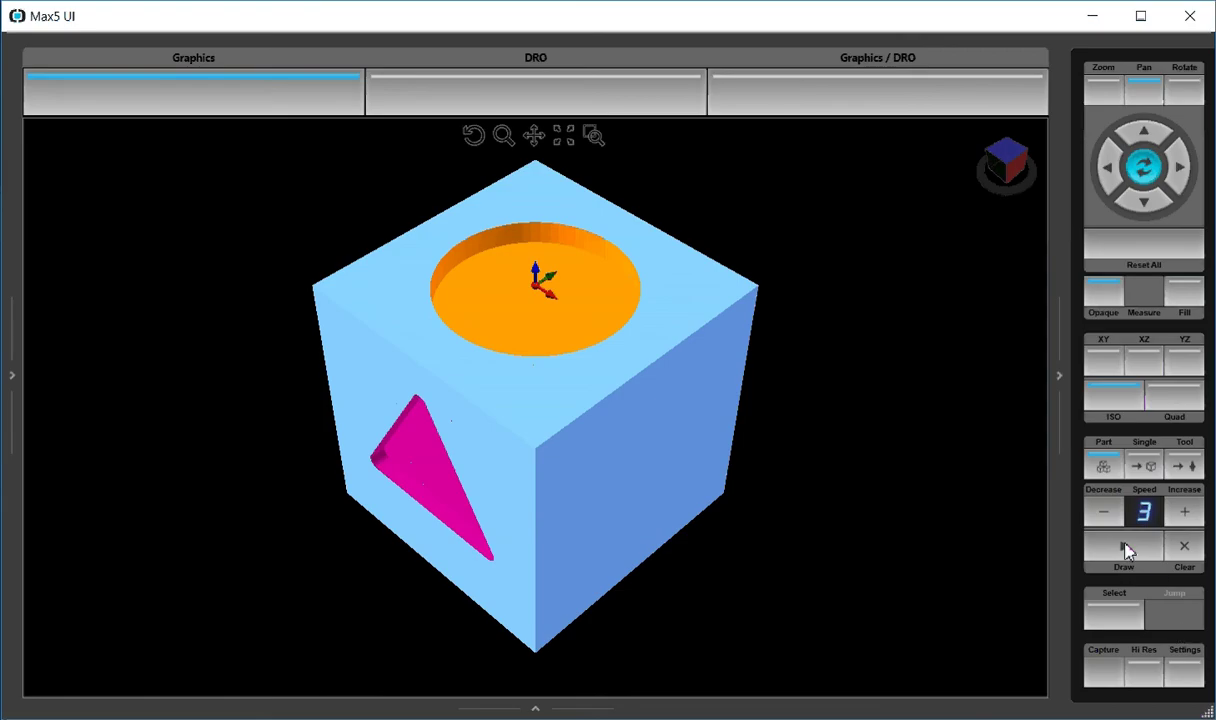
Run Draw to re-simulate the full program on the cube.
left_click(1124, 547)
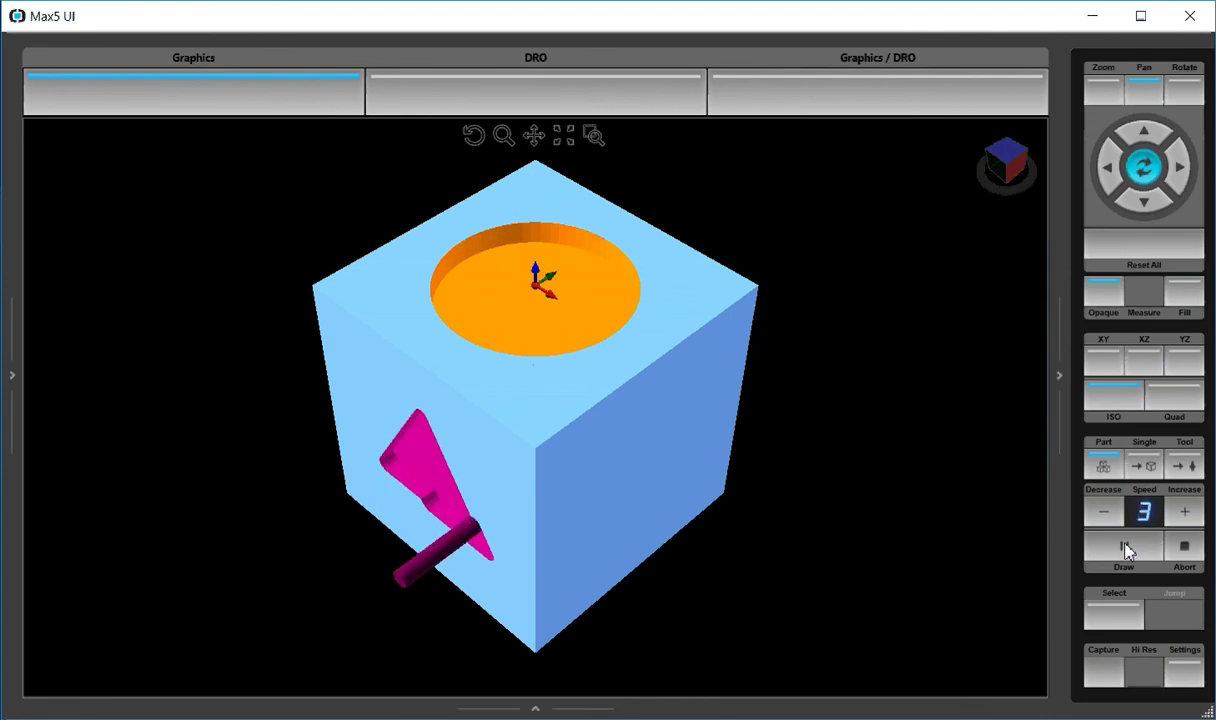